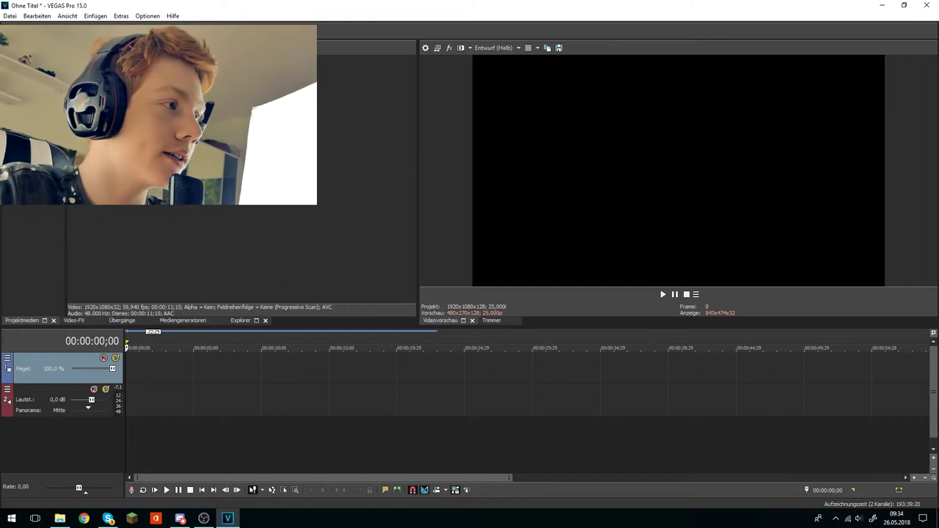
# - Place the peacock clip P1020432 at the start of the timeline and stretch it to 50% playback speed
pyautogui.moveTo(95, 80); pyautogui.dragTo(130, 373)
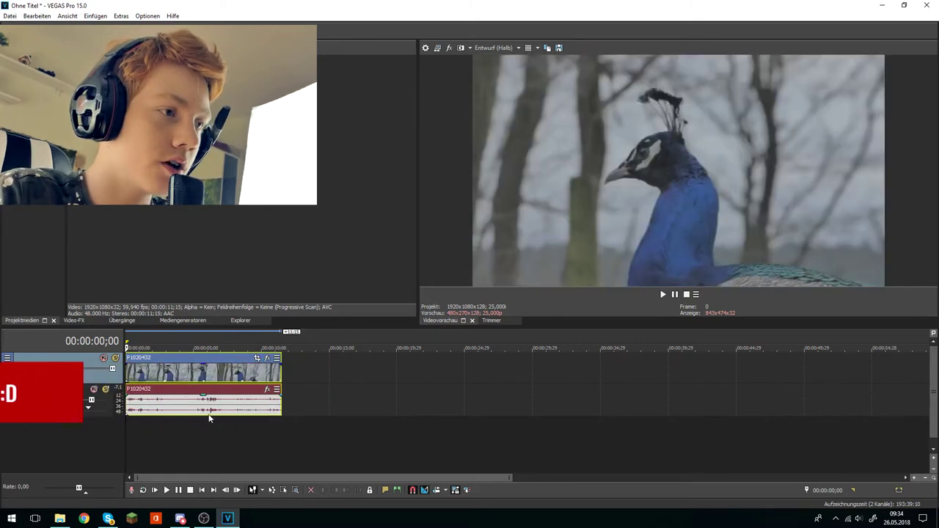
pyautogui.click(206, 415)
pyautogui.moveTo(282, 376); pyautogui.dragTo(436, 384)
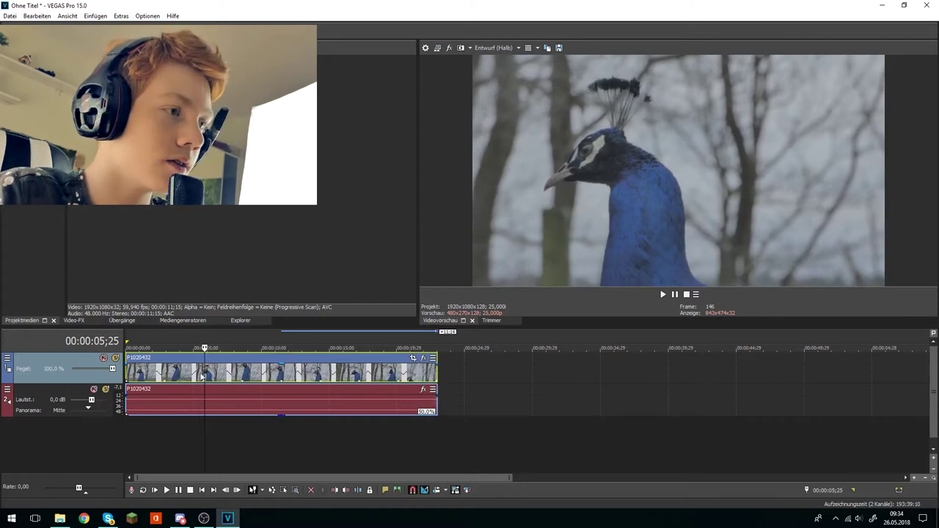
# - Play the slowed clip from its beginning and lower its audio event's gain to silence
pyautogui.click(127, 372)
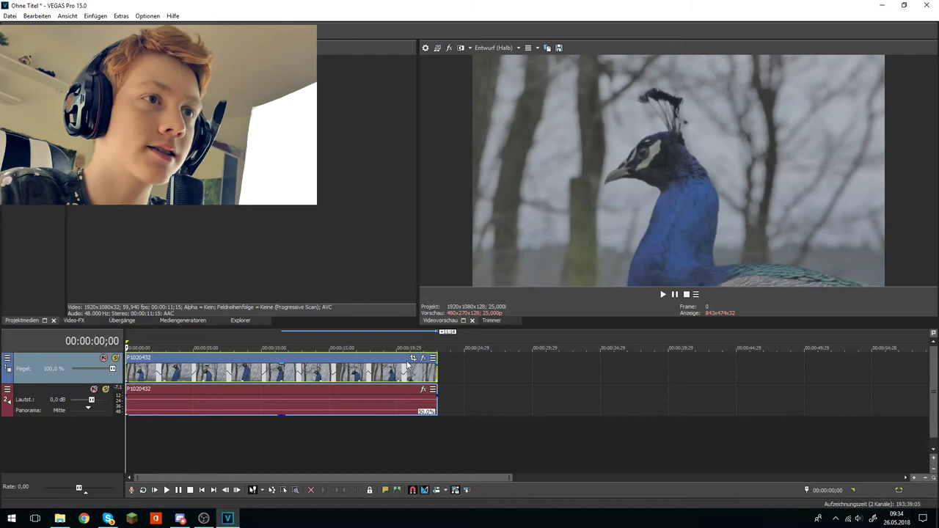
pyautogui.press('space')
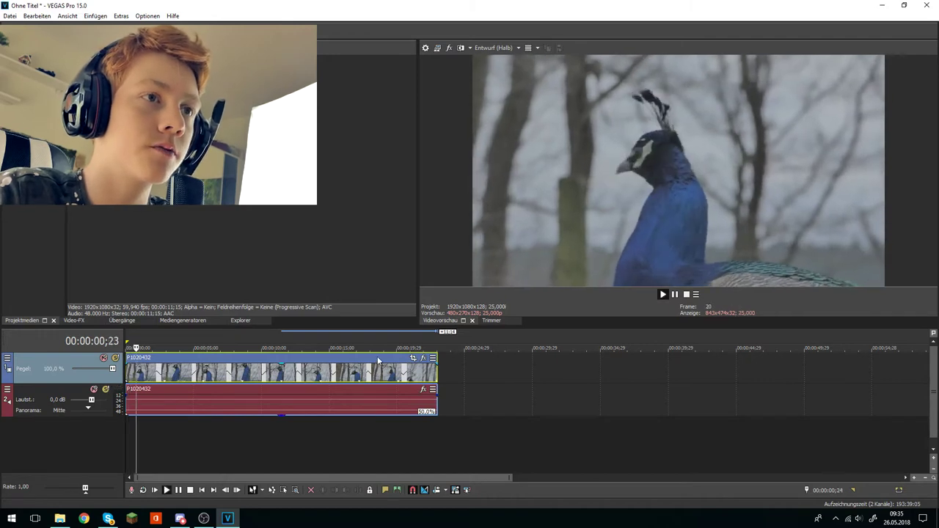
pyautogui.click(282, 400)
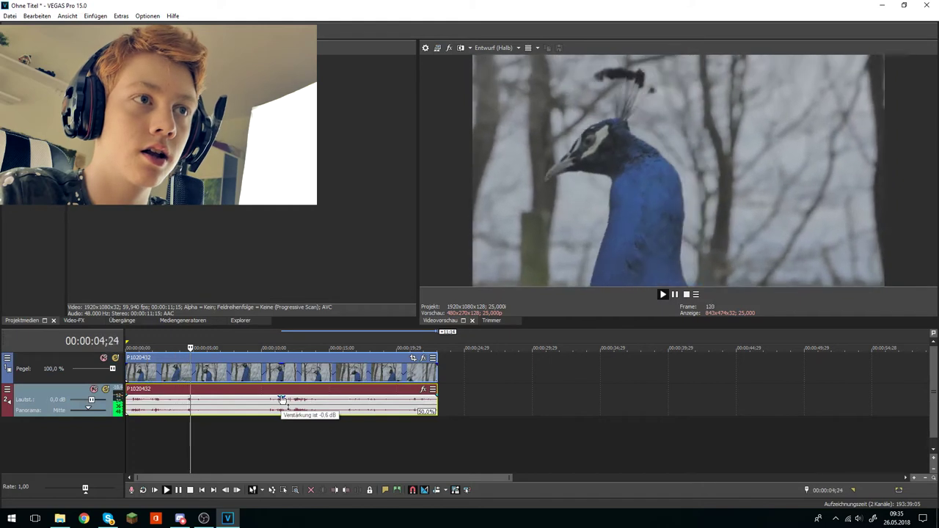
pyautogui.moveTo(281, 400); pyautogui.dragTo(284, 421)
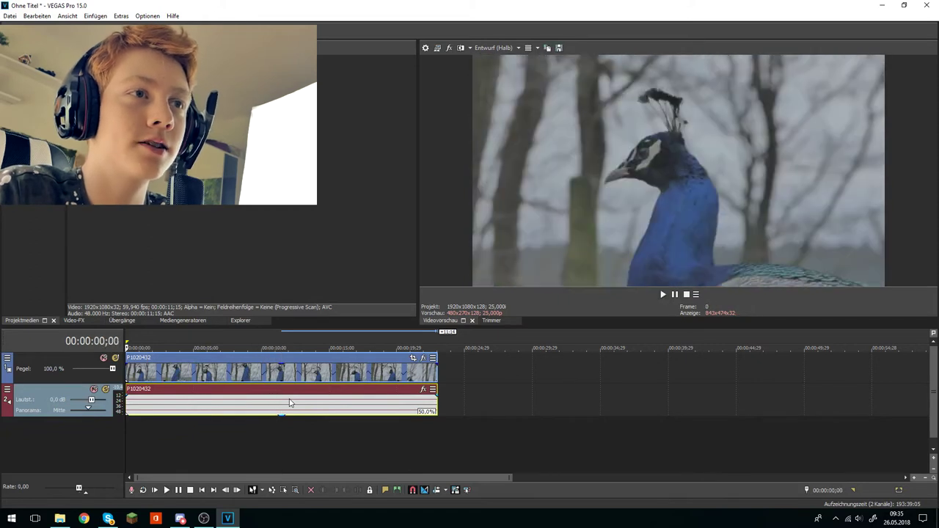
# - Add Farbkorrektur, Farbkorrektur (sekundär), Farbkurven, Helligkeit und Kontrast, Stabilisieren and Weißabgleich to the video event's effect chain
pyautogui.click(423, 359)
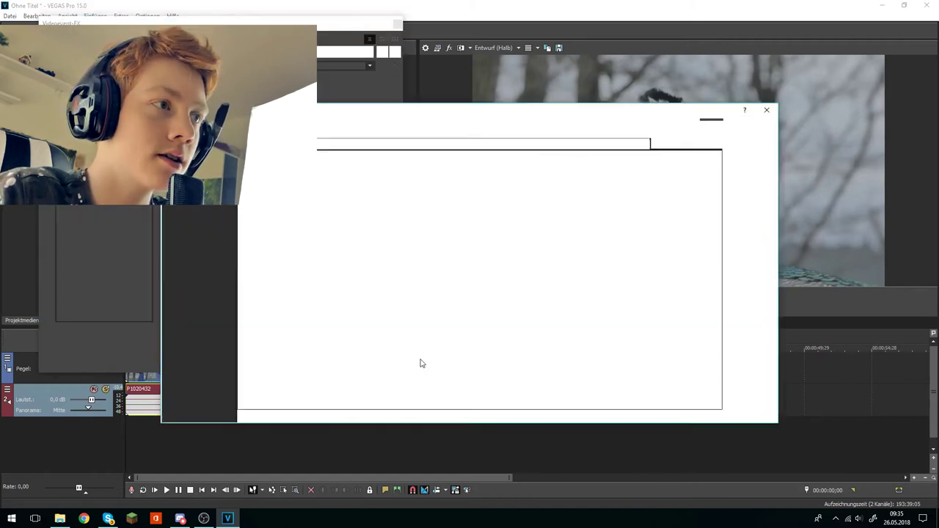
pyautogui.moveTo(288, 252); pyautogui.dragTo(247, 297)
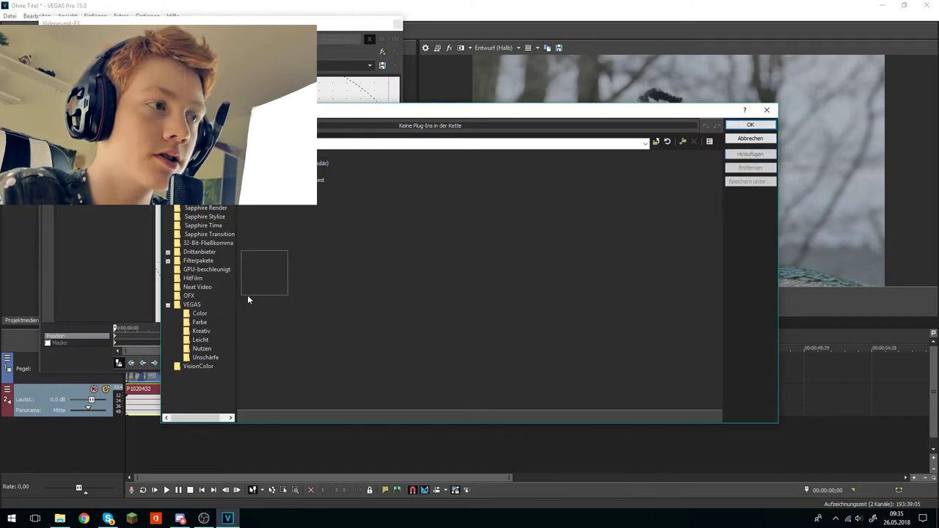
pyautogui.click(200, 313)
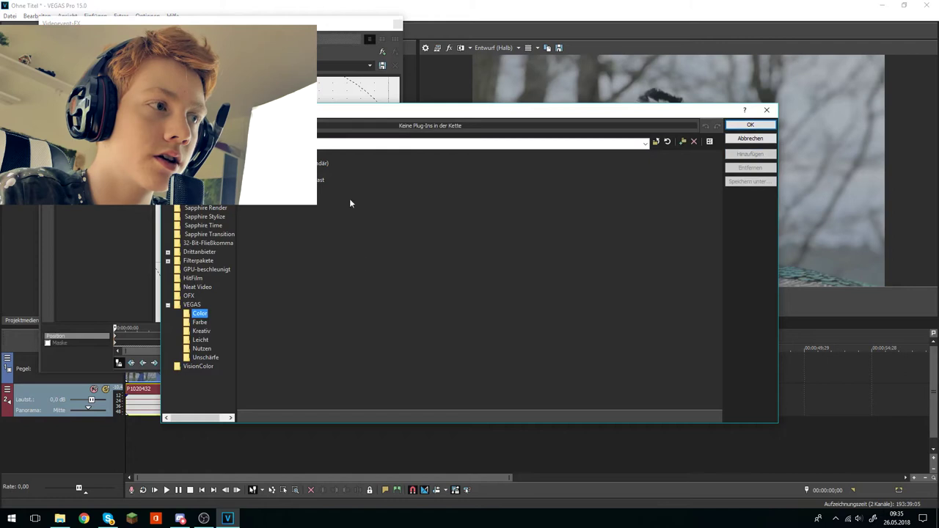
pyautogui.doubleClick(197, 304)
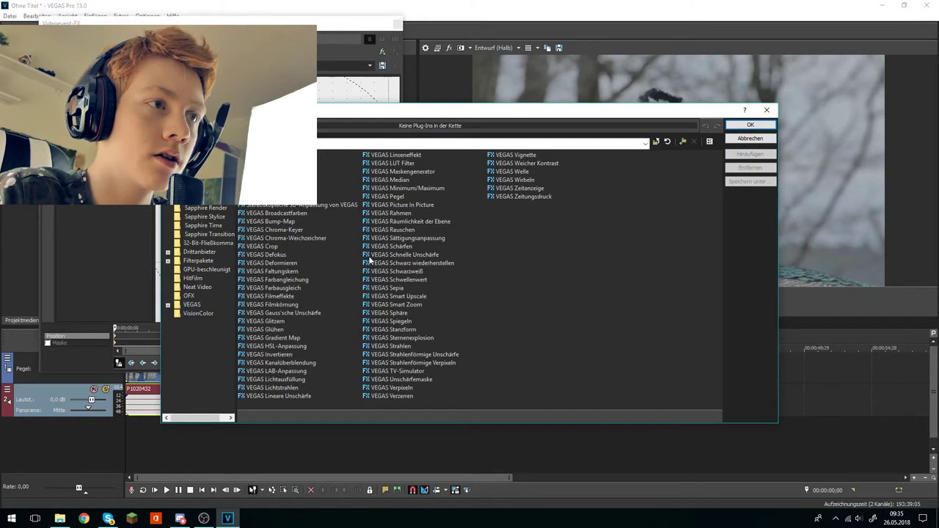
pyautogui.press('Right')
pyautogui.press('Right')
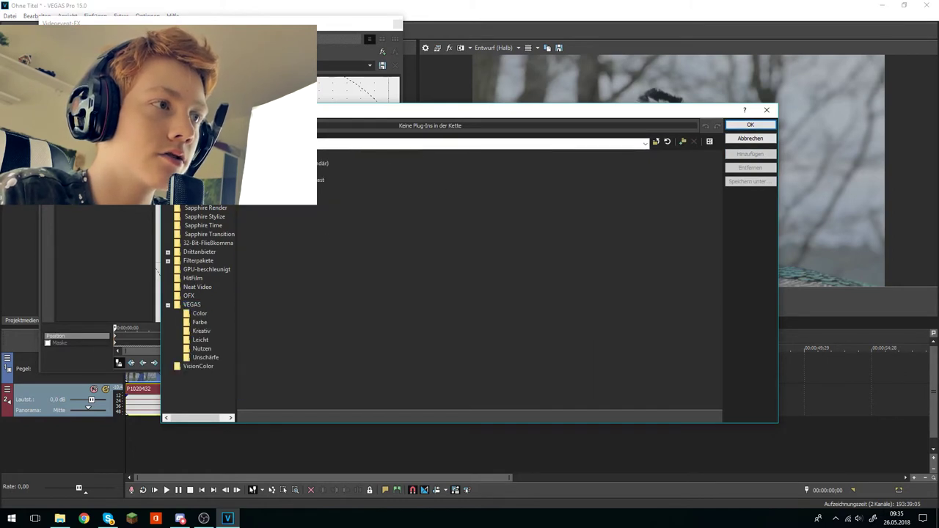
pyautogui.click(320, 179)
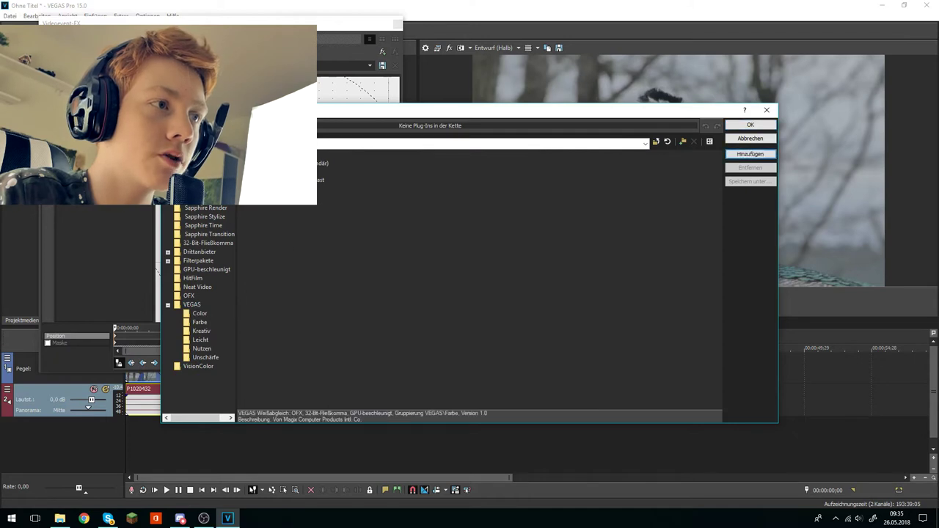
pyautogui.press('Up')
pyautogui.press('Up')
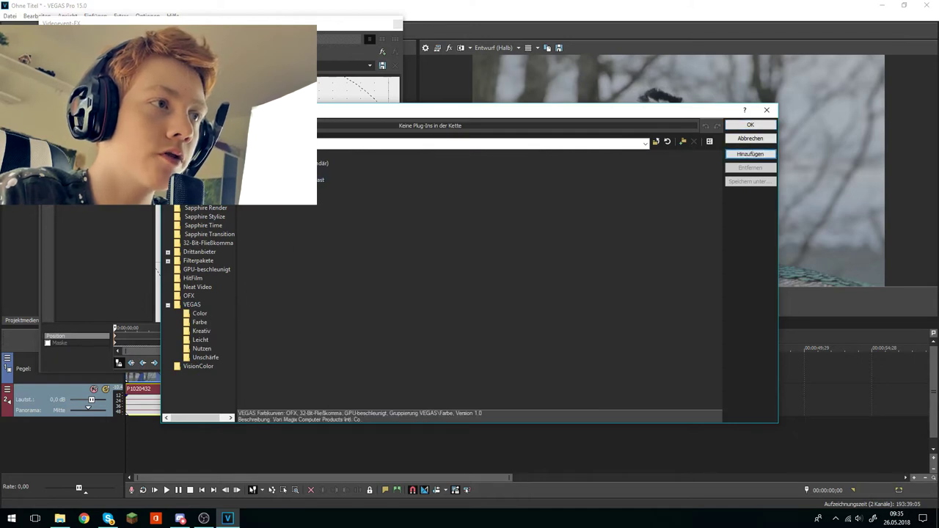
pyautogui.press('Up')
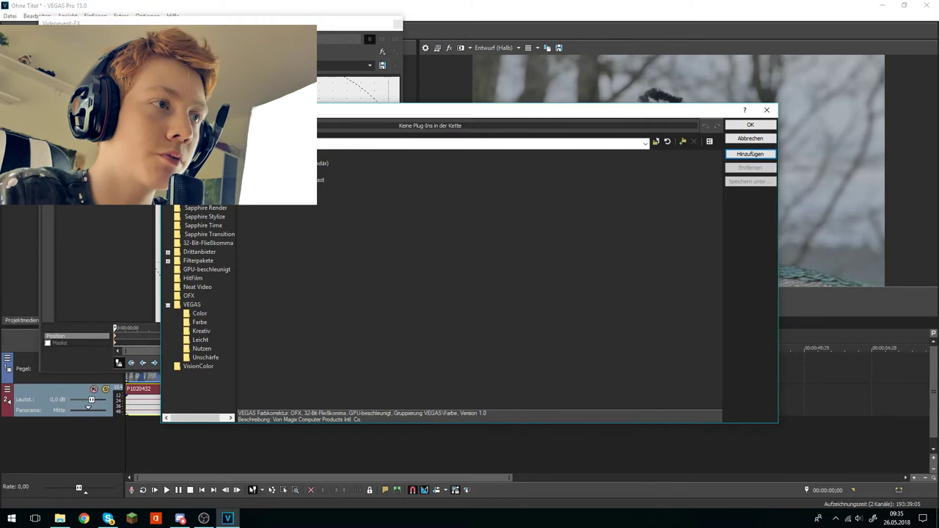
pyautogui.hotkey('shift', 'Down')
pyautogui.hotkey('shift', 'Down')
pyautogui.click(750, 153)
pyautogui.click(750, 125)
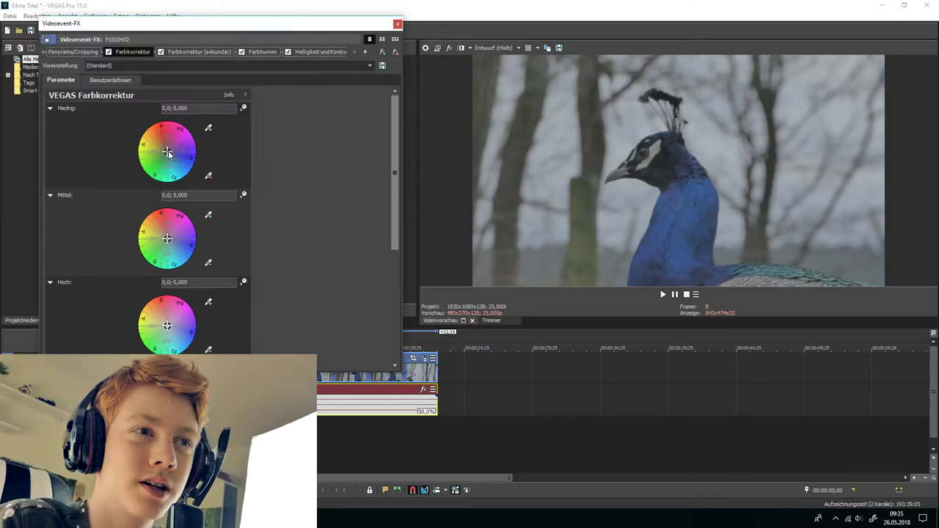
# - In Farbkorrektur, tint the lows toward blue at 333,24; 0,3173 and the mids at 349,88; 0,2709
pyautogui.moveTo(167, 152)
pyautogui.mouseDown()
pyautogui.moveTo(155, 157)
pyautogui.moveTo(176, 156)
pyautogui.mouseUp()
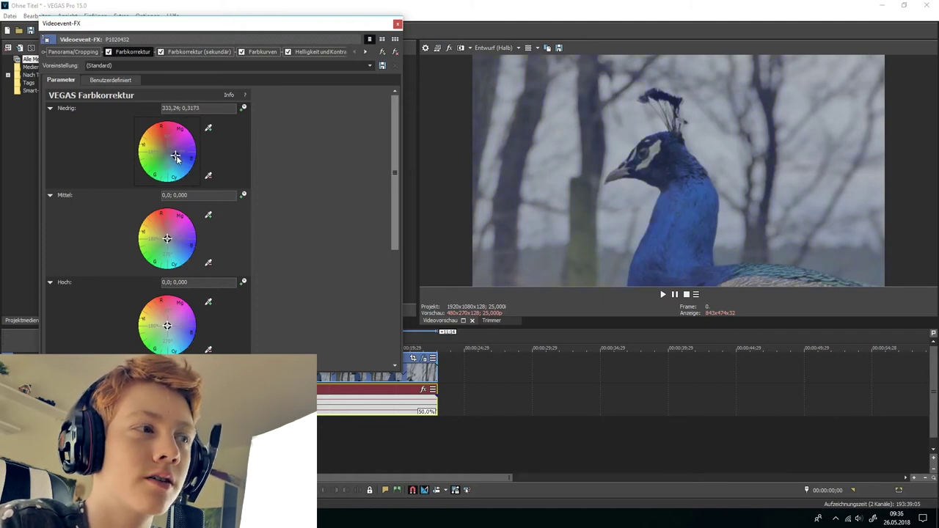
pyautogui.moveTo(167, 240); pyautogui.dragTo(162, 204)
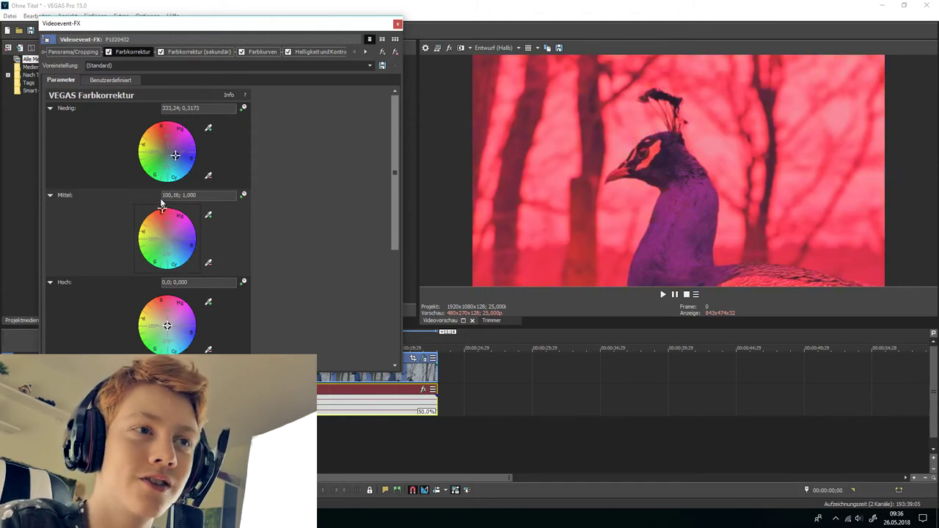
pyautogui.moveTo(162, 204); pyautogui.dragTo(175, 240)
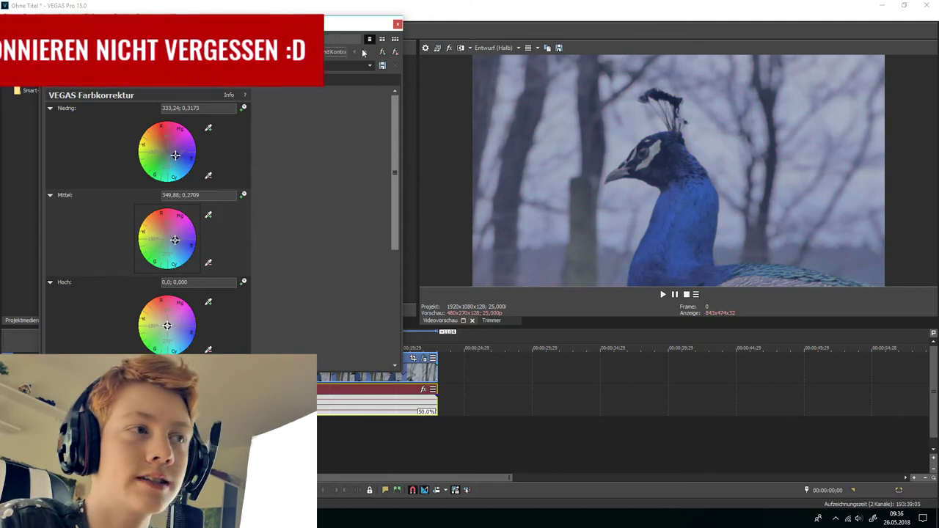
# - Try a Weißabgleich correction with a white point sampled from the peacock's back, and undo it
pyautogui.click(146, 49)
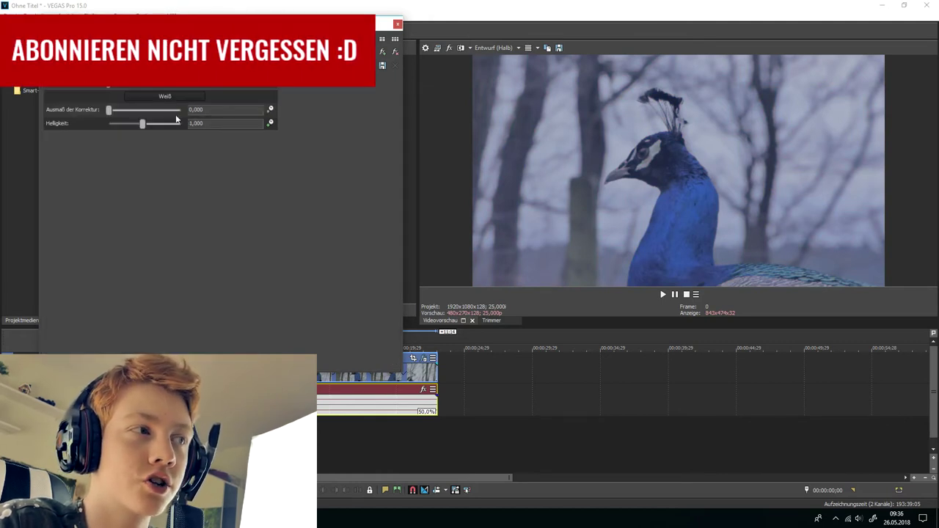
pyautogui.click(177, 96)
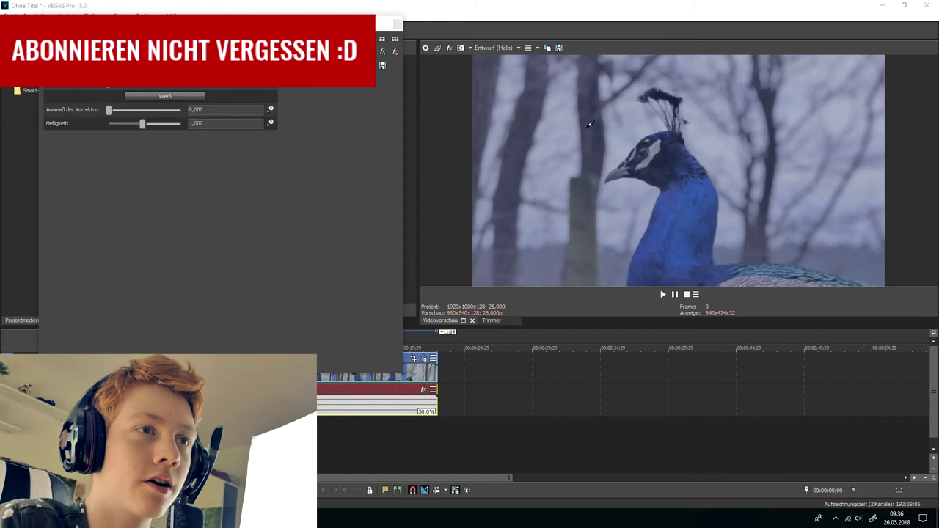
pyautogui.click(798, 279)
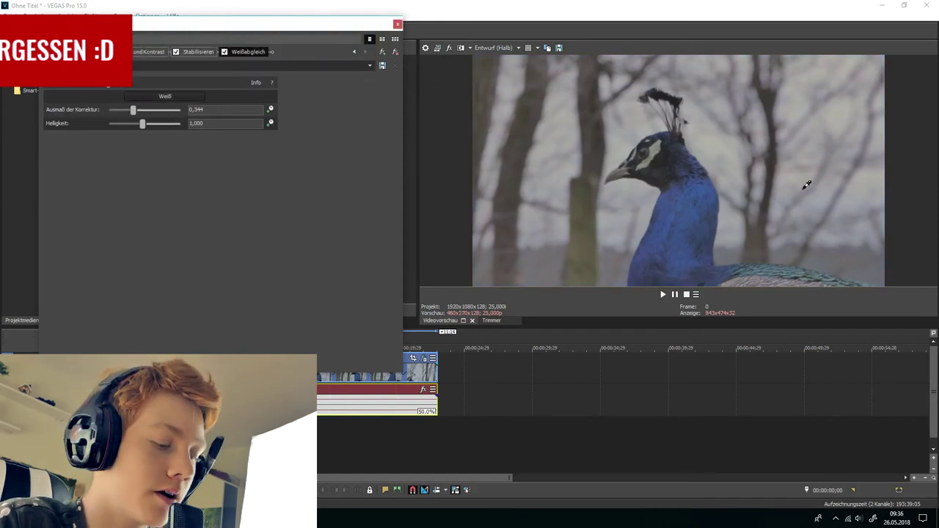
pyautogui.hotkey('ctrl', 'z')
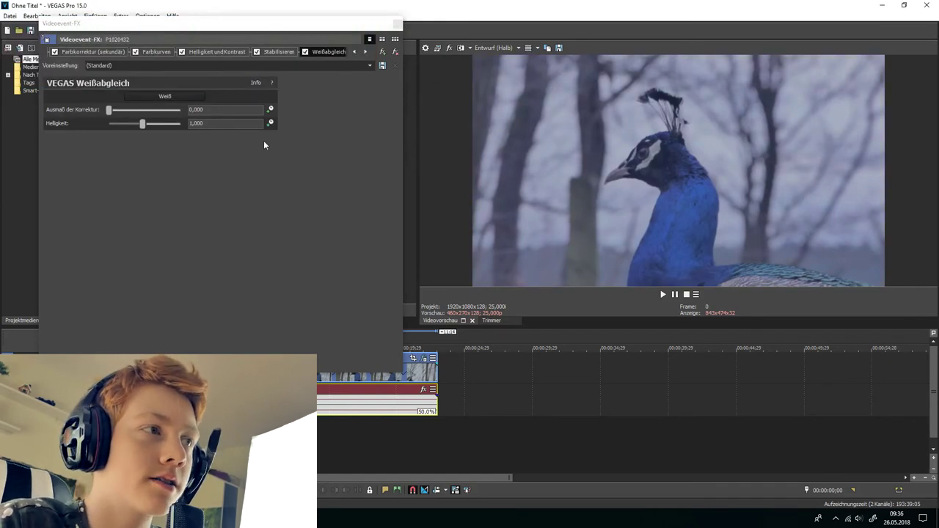
# - In Farbkorrektur (sekundär), set Sättigung to 1,041, Gamma to 0,830 and Gain to 1,431
pyautogui.click(353, 52)
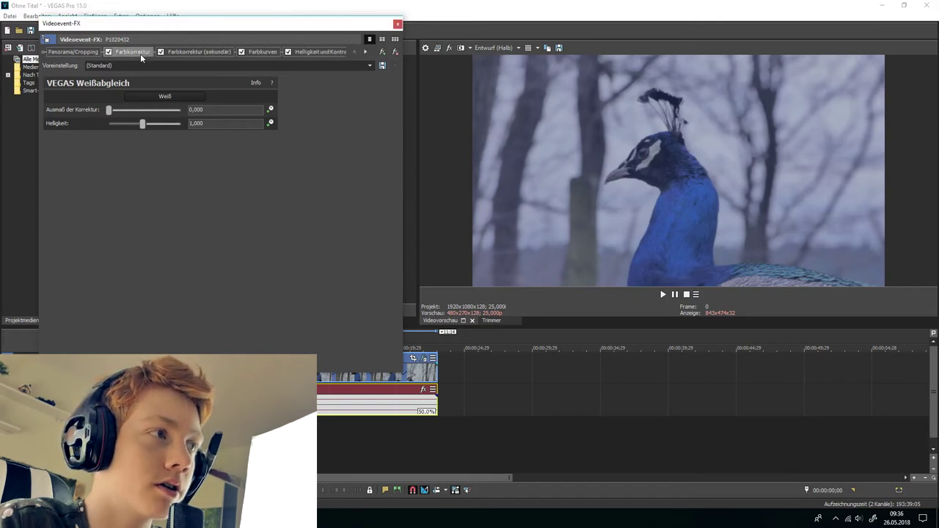
pyautogui.click(184, 53)
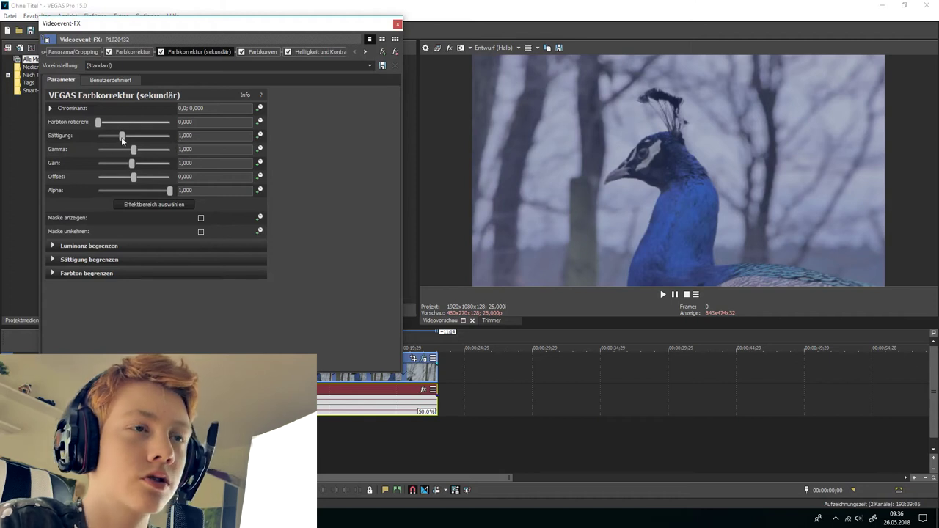
pyautogui.moveTo(124, 138)
pyautogui.mouseDown()
pyautogui.moveTo(203, 137)
pyautogui.moveTo(95, 138)
pyautogui.moveTo(123, 143)
pyautogui.mouseUp()
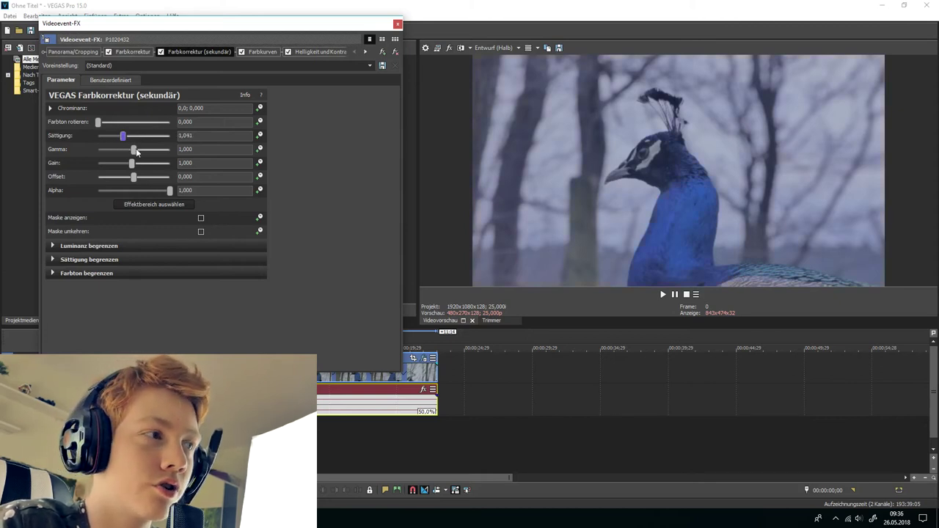
pyautogui.moveTo(135, 148); pyautogui.dragTo(149, 167)
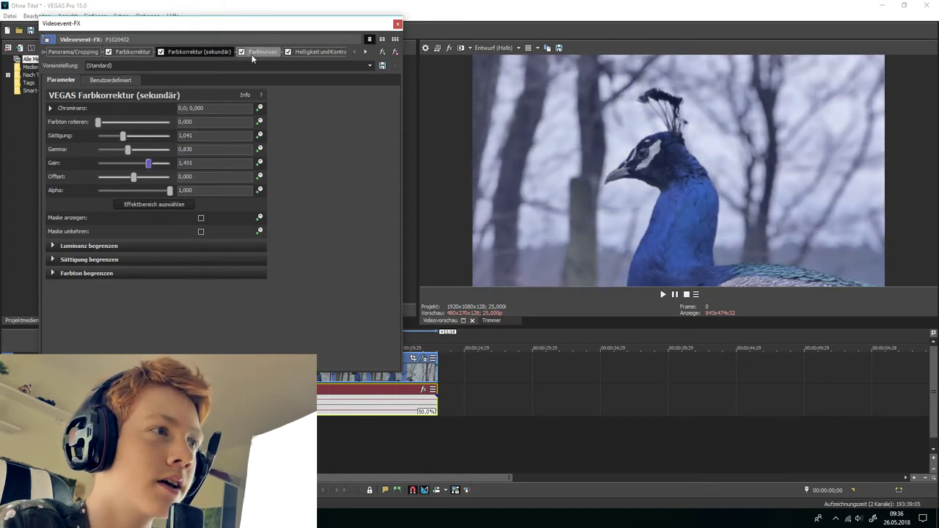
# - Shape the RGB curve in Farbkurven into a gentle S with darker shadows and brighter highlights
pyautogui.click(262, 51)
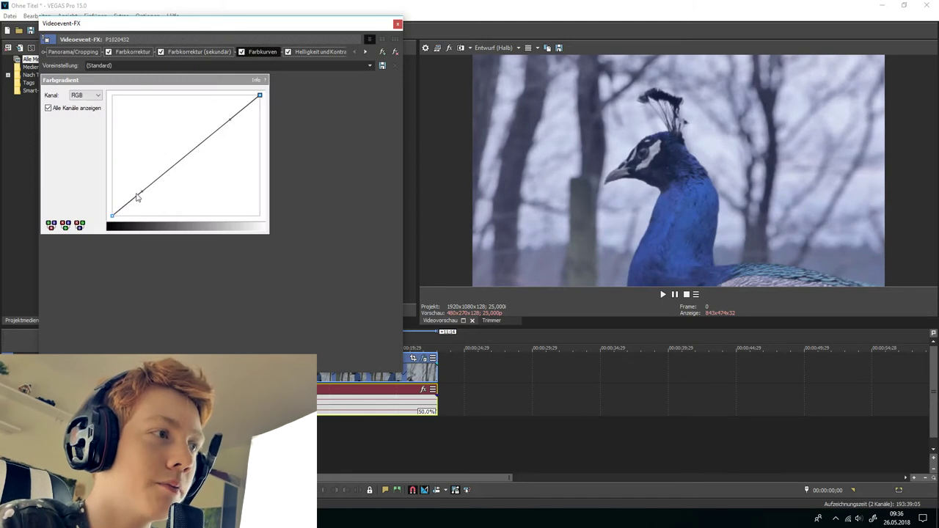
pyautogui.moveTo(140, 191); pyautogui.dragTo(143, 202)
pyautogui.moveTo(233, 122); pyautogui.dragTo(219, 115)
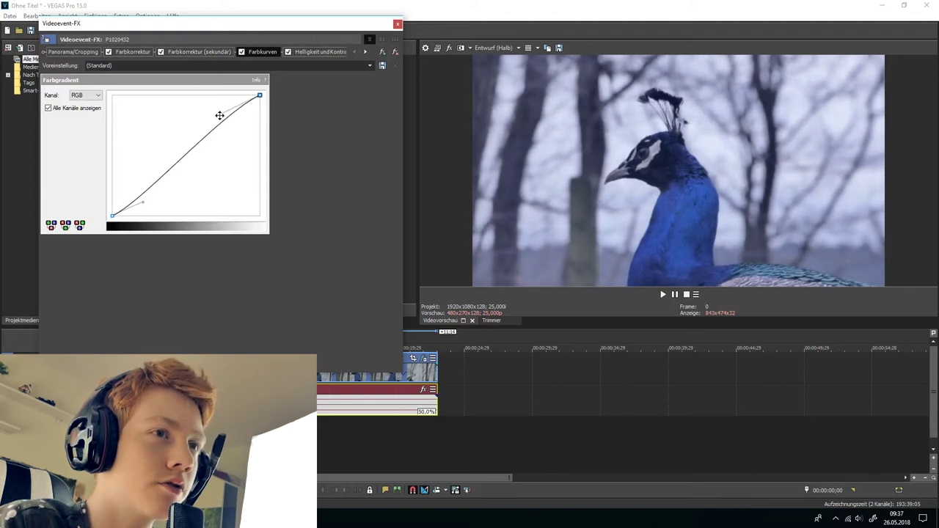
# - Lower the shadow end of the Rot channel curve slightly and return to the RGB channel
pyautogui.click(87, 95)
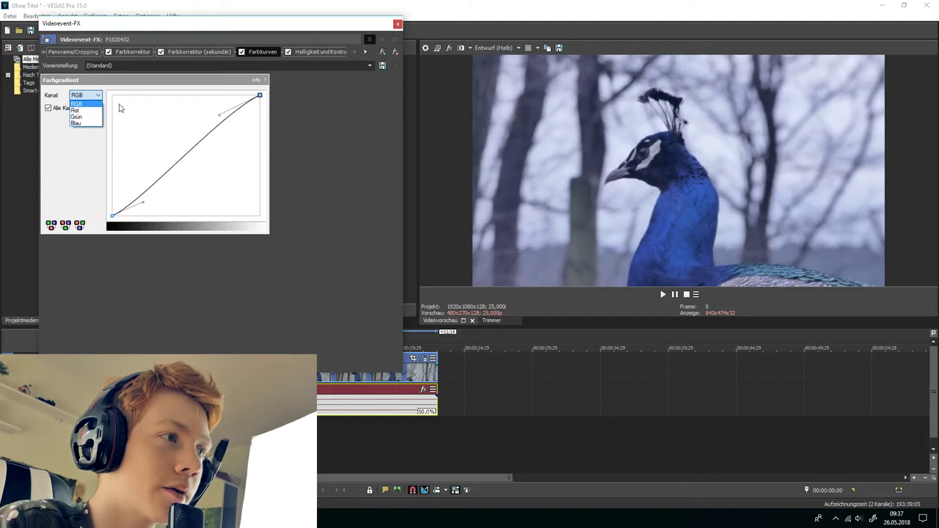
pyautogui.click(78, 111)
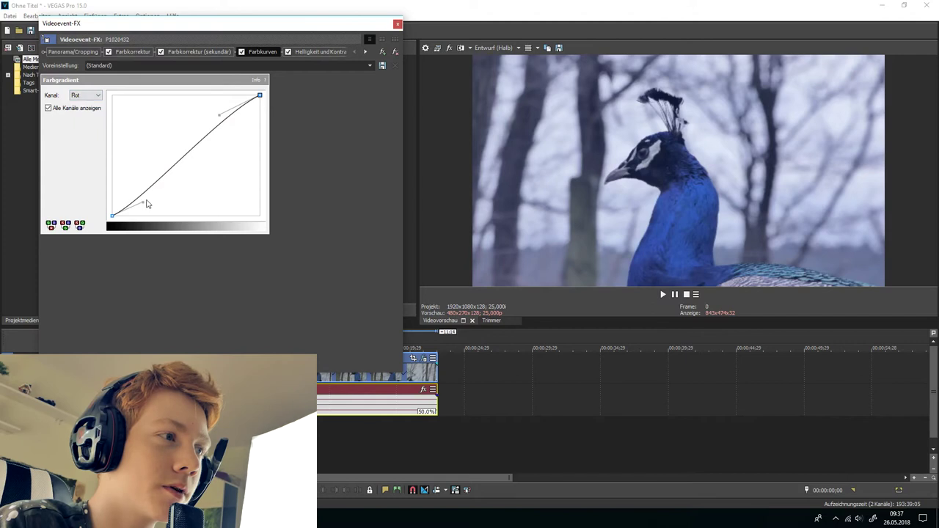
pyautogui.moveTo(142, 203); pyautogui.dragTo(151, 209)
pyautogui.click(85, 96)
pyautogui.click(78, 103)
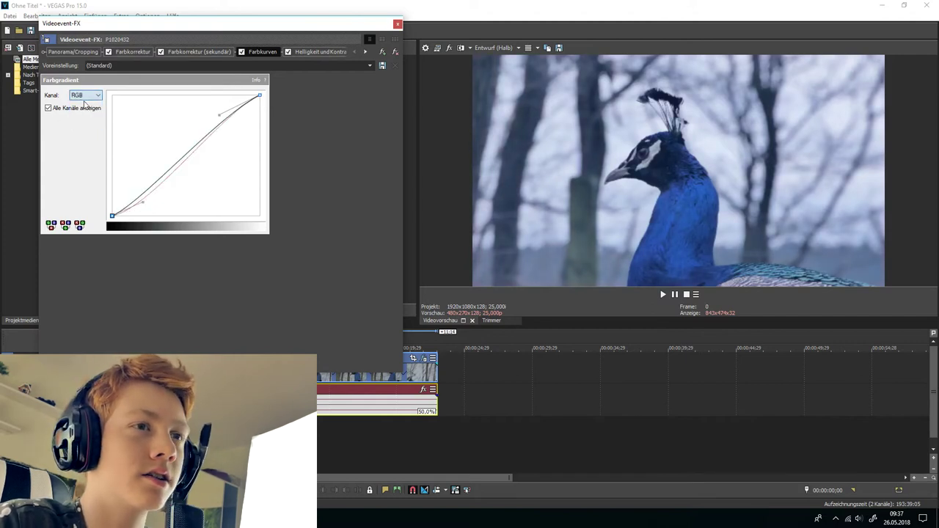
# - In Helligkeit und Kontrast, set Kontrast to 0,048, Helligkeit to -0,061 and Kontrastcenter to 1,000
pyautogui.click(312, 55)
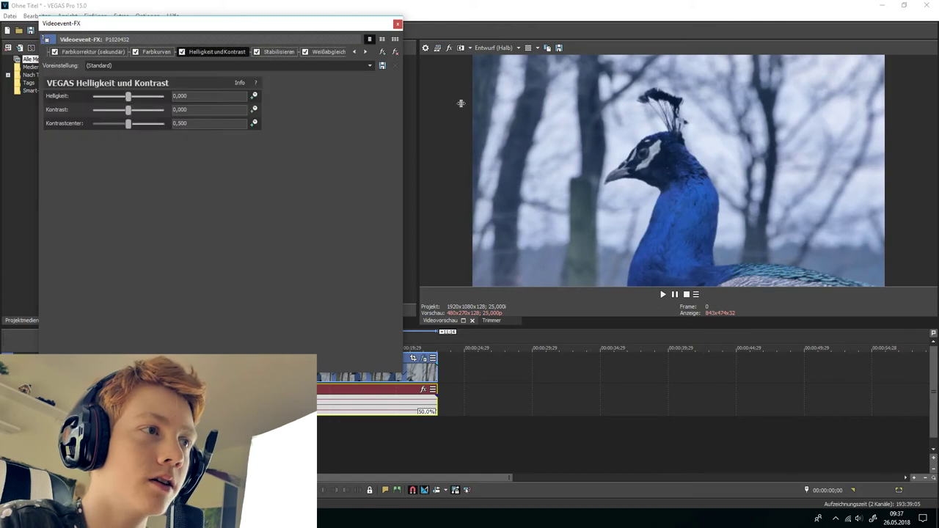
pyautogui.moveTo(129, 110)
pyautogui.mouseDown()
pyautogui.moveTo(140, 115)
pyautogui.moveTo(130, 115)
pyautogui.mouseUp()
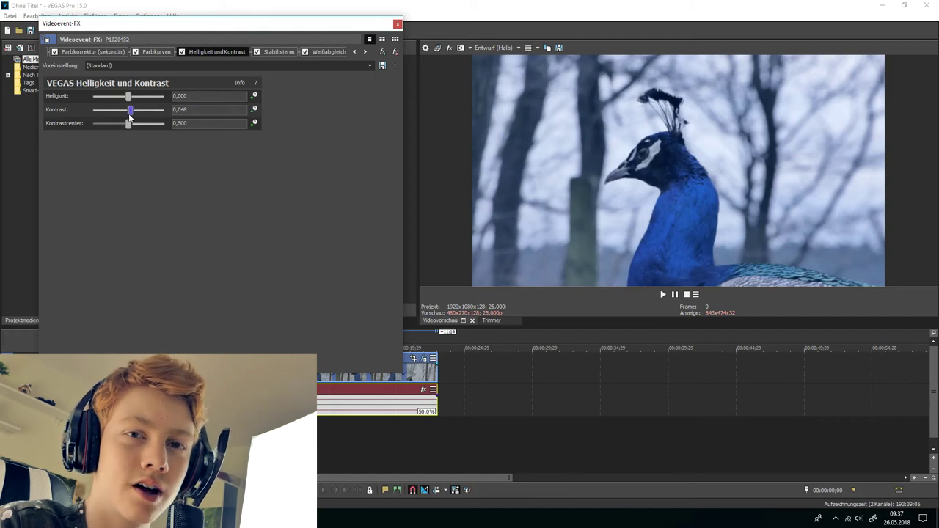
pyautogui.moveTo(130, 98); pyautogui.dragTo(126, 98)
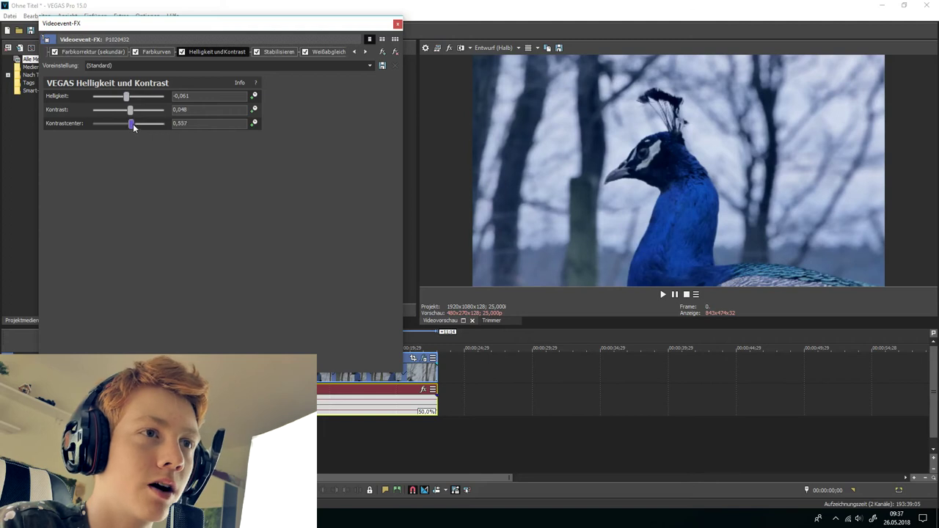
pyautogui.moveTo(148, 127); pyautogui.dragTo(174, 140)
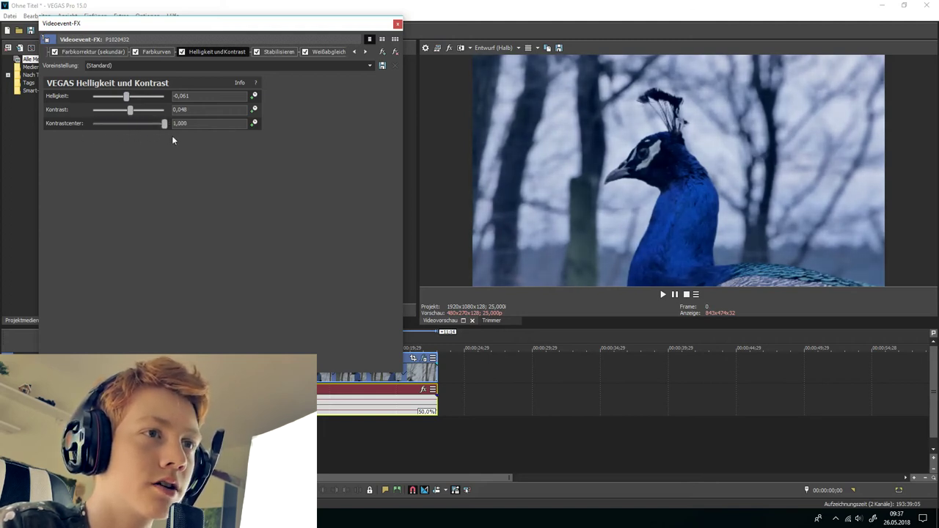
# - Apply the Starke Stabilisierung preset in the Stabilisieren effect and play part of the graded clip to check it
pyautogui.click(275, 51)
pyautogui.click(334, 65)
pyautogui.click(323, 93)
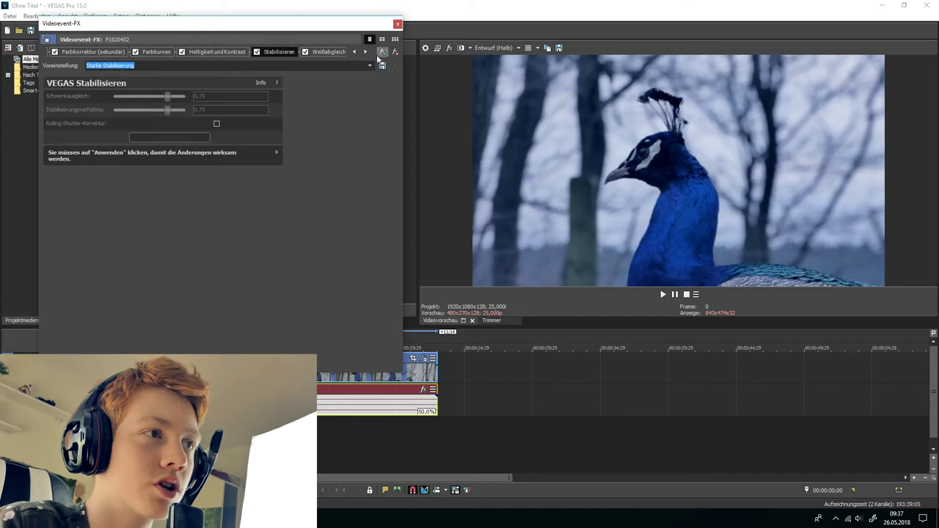
pyautogui.click(397, 23)
pyautogui.click(672, 296)
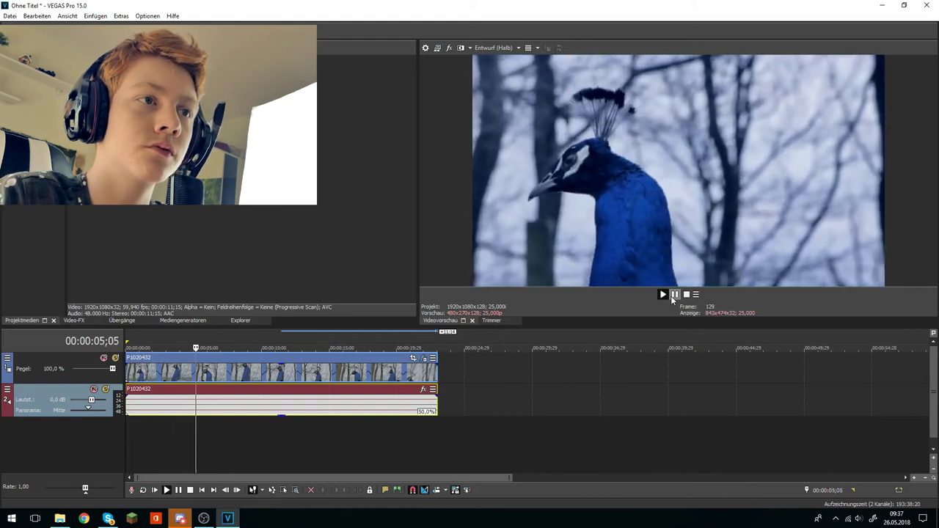
pyautogui.click(673, 296)
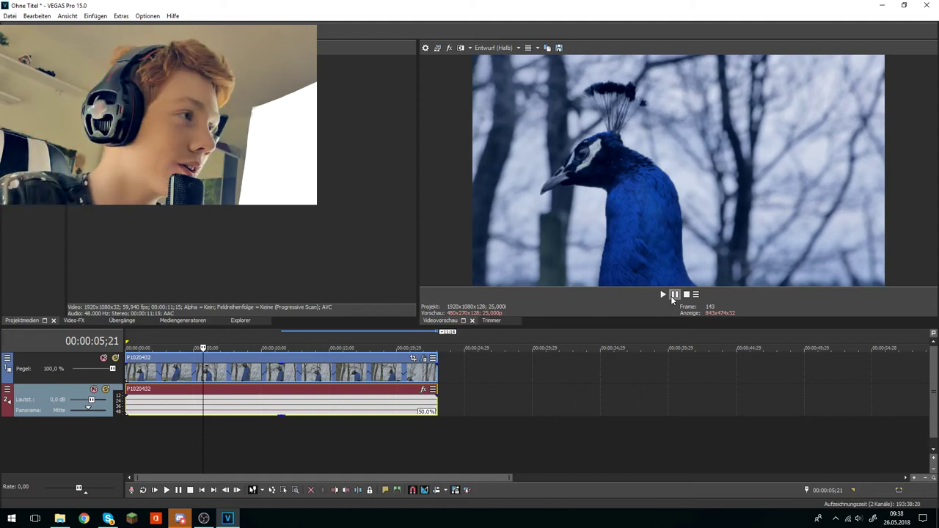
# - Place the 03_FullHD Cinemascope image on a new track above the peacock clip and extend it to the clip's full length
pyautogui.moveTo(183, 251); pyautogui.dragTo(127, 346)
pyautogui.moveTo(193, 374); pyautogui.dragTo(436, 378)
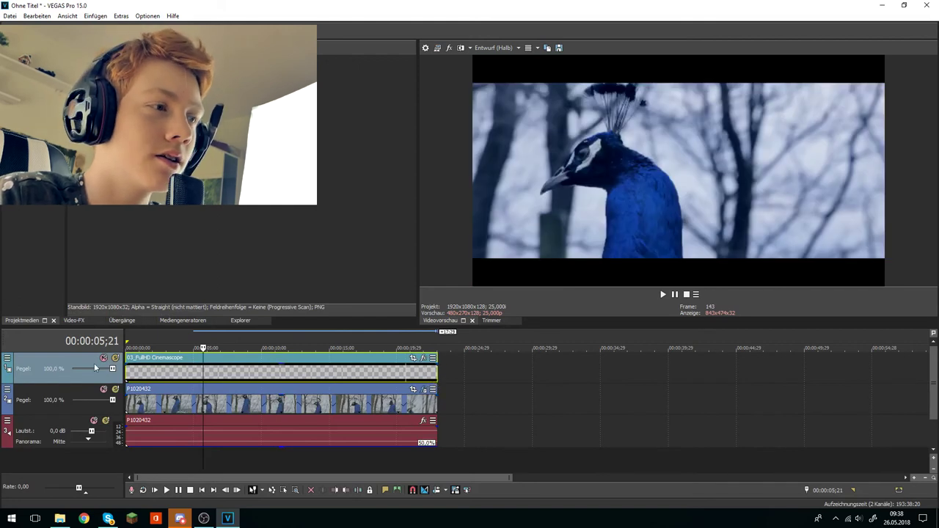
pyautogui.click(126, 369)
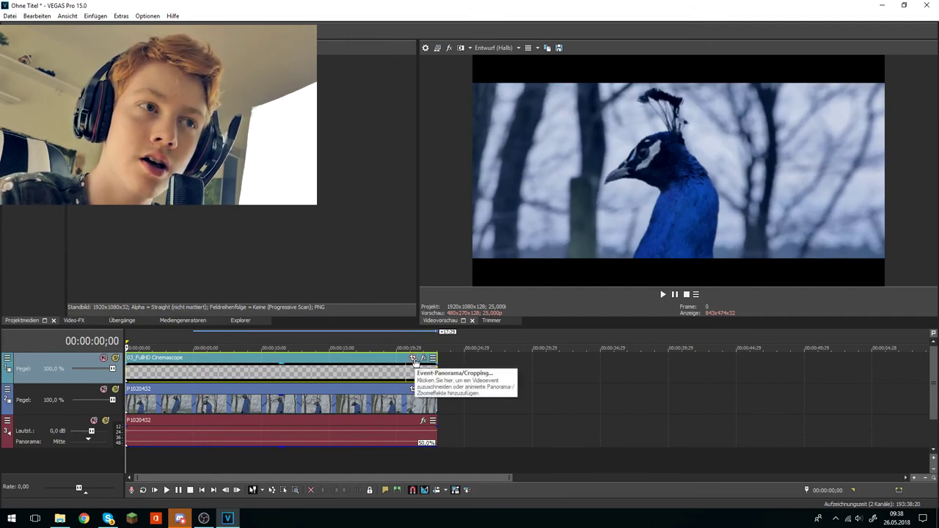
# - Shrink the Cinemascope overlay's crop frame in Event-Panorama/Cropping to make the black bars thinner
pyautogui.click(413, 359)
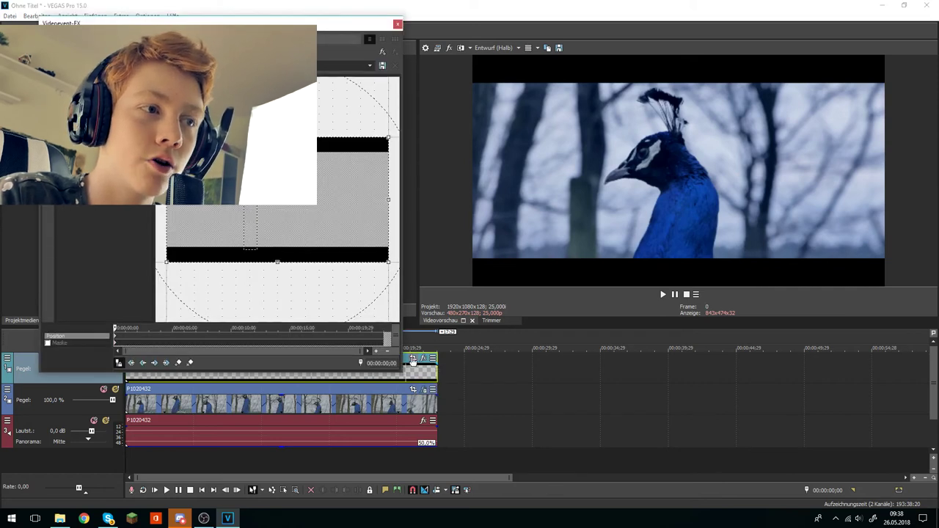
pyautogui.moveTo(387, 138); pyautogui.dragTo(371, 147)
pyautogui.click(397, 23)
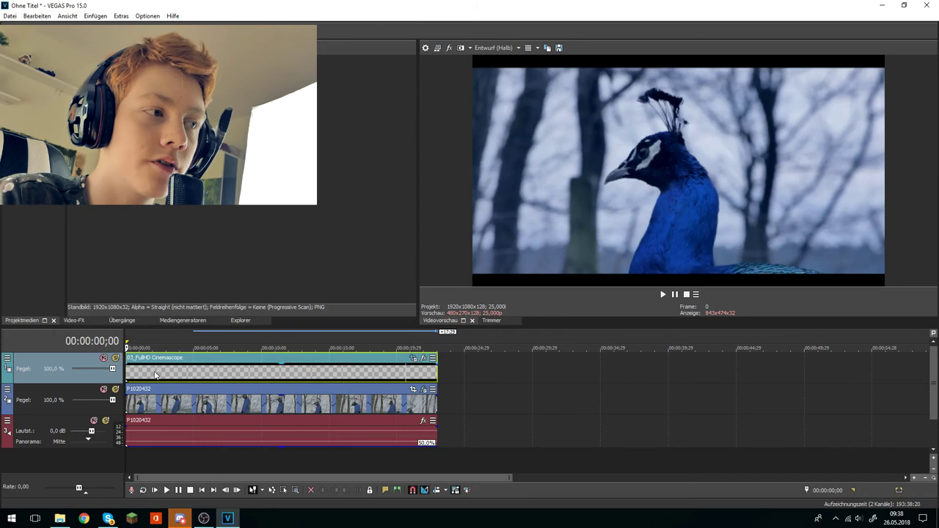
# - Enlarge the Cinemascope overlay's crop frame slightly to make the black bars a little thicker
pyautogui.click(155, 374)
pyautogui.click(414, 362)
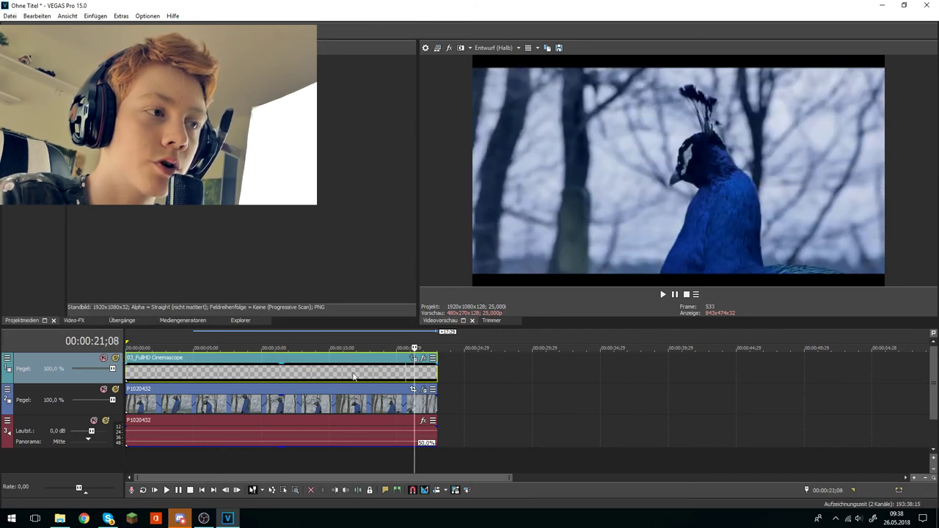
pyautogui.click(234, 377)
pyautogui.click(413, 358)
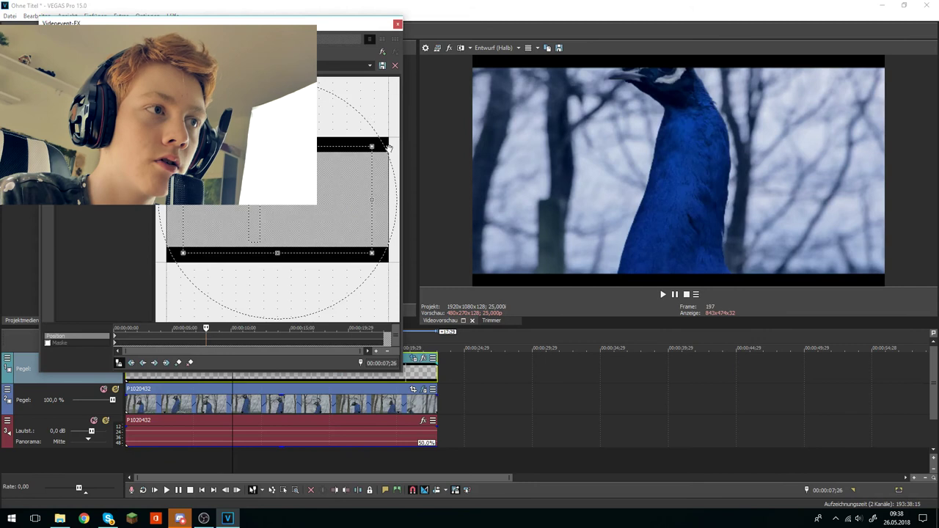
pyautogui.moveTo(371, 146); pyautogui.dragTo(381, 141)
pyautogui.click(397, 25)
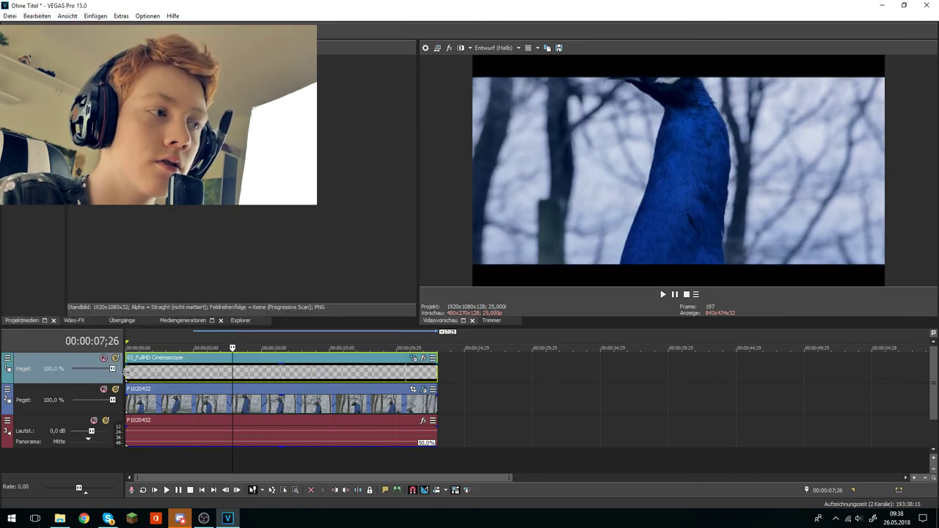
# - Play the clip from its start to check the black bars over the footage
pyautogui.click(128, 372)
pyautogui.click(663, 294)
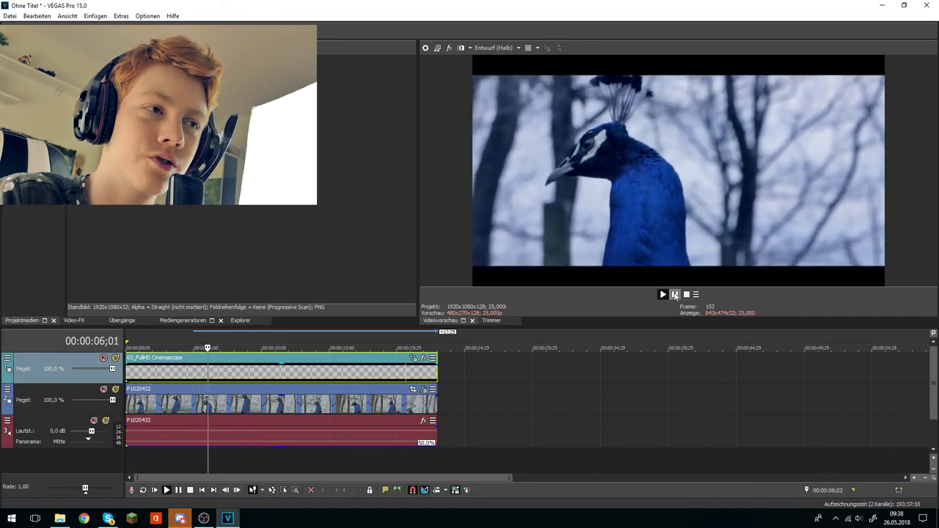
pyautogui.click(675, 294)
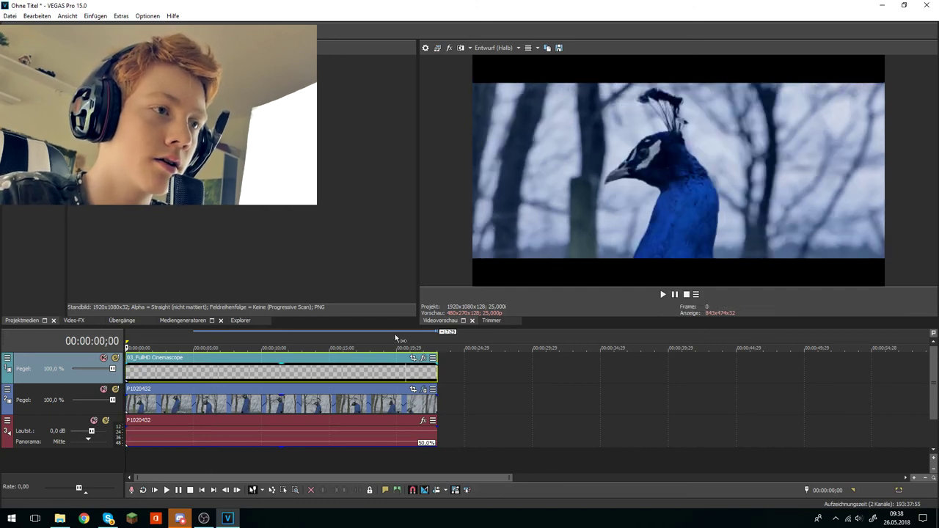
pyautogui.click(424, 358)
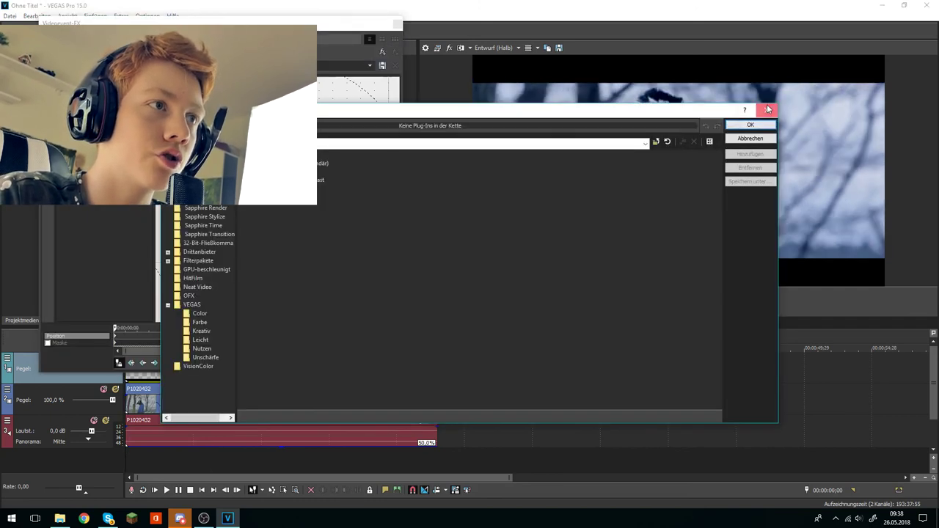
pyautogui.click(767, 109)
pyautogui.click(402, 28)
# - Shrink the 03_FullHD Cinemascope overlay's crop frame slightly so that thinner black bars frame the peacock footage
pyautogui.click(412, 358)
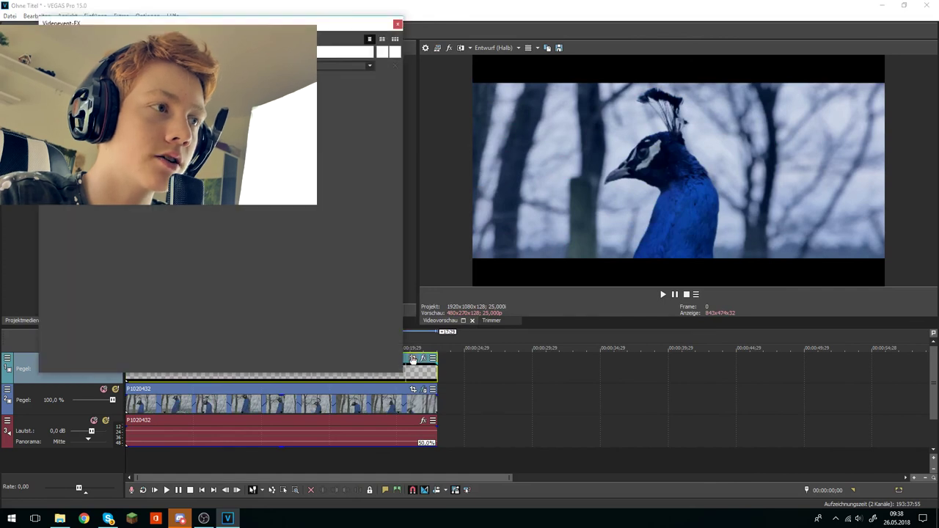
pyautogui.moveTo(384, 138); pyautogui.dragTo(372, 145)
pyautogui.click(400, 27)
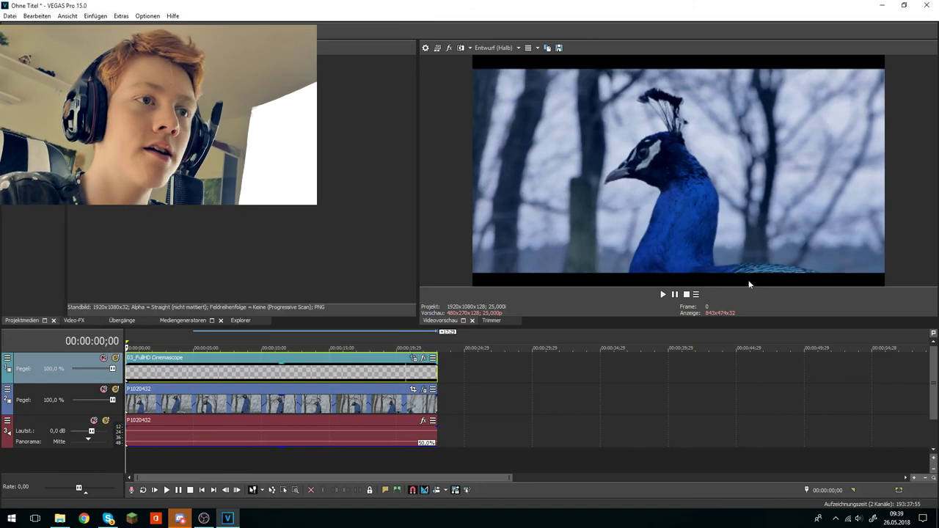